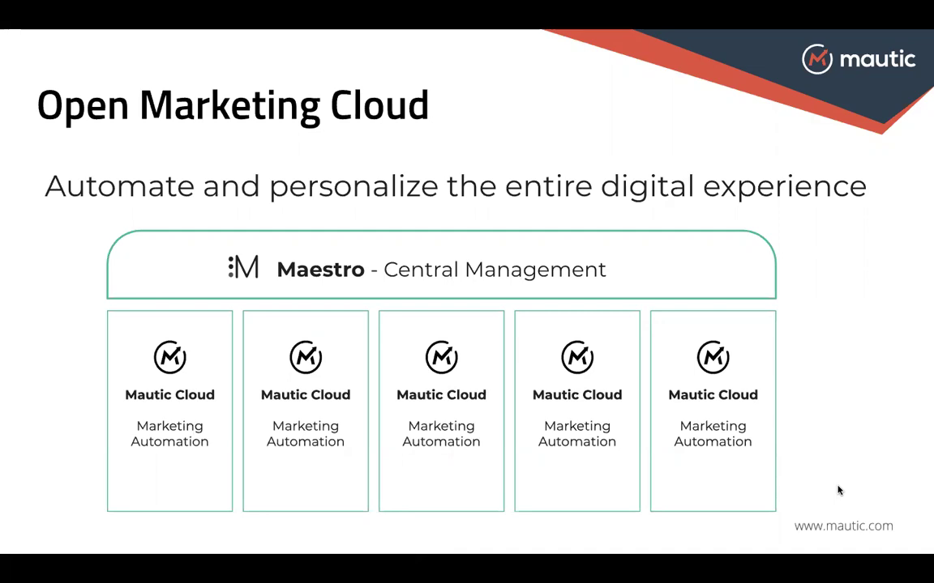
- Switch from the Open Marketing Cloud slide to the Mautic dashboard desktop
key(ctrl+Right)
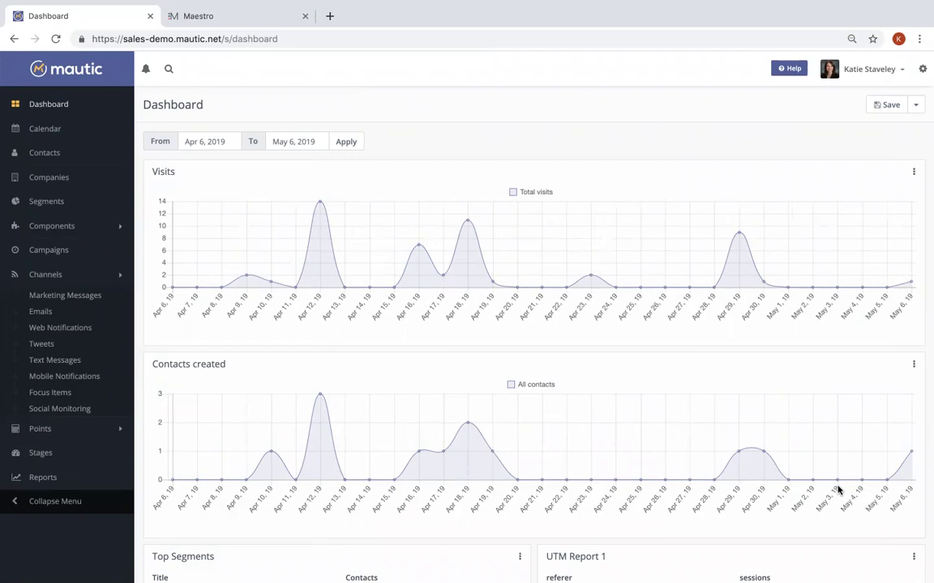
- Show the Campaigns list with its five sample campaigns
click(36, 253)
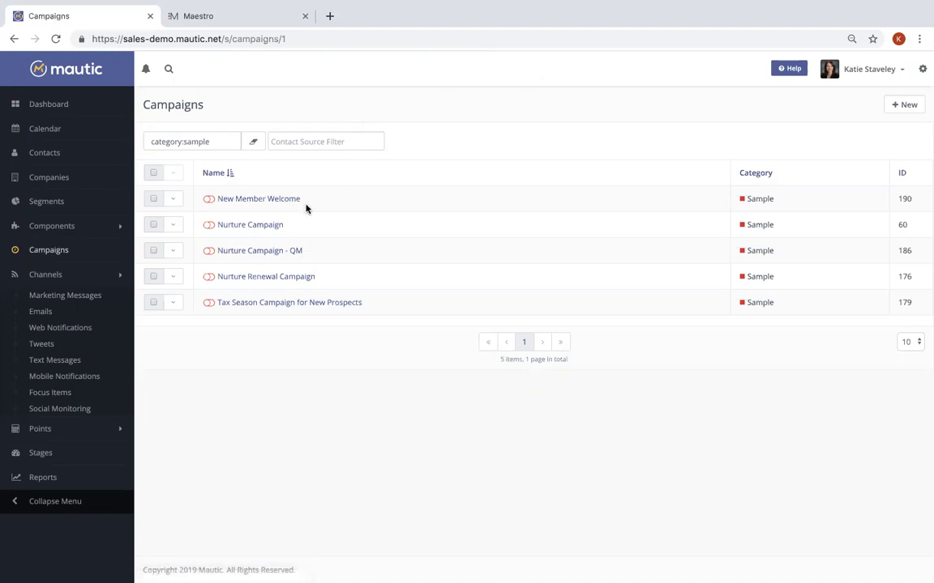
- Open Nurture Campaign for editing and launch its campaign builder
click(235, 228)
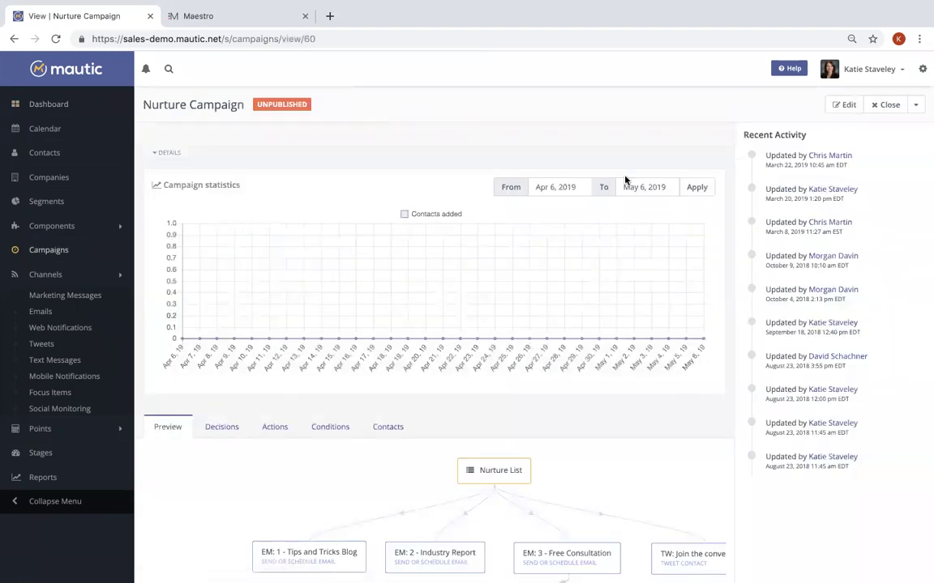
click(843, 105)
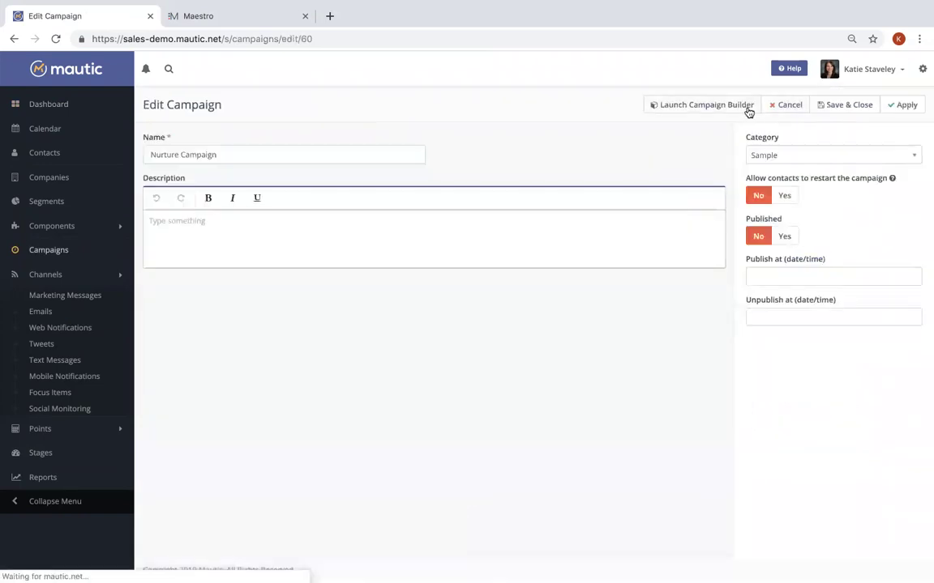
click(737, 108)
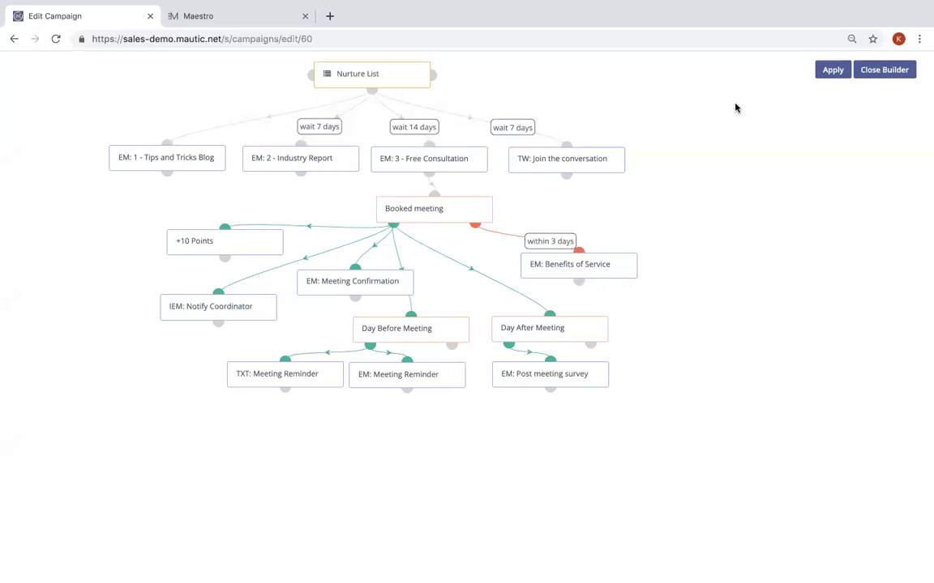
- Inspect the Nurture List source settings unchanged, then browse the Actions that can follow it
mouse_move(339, 69)
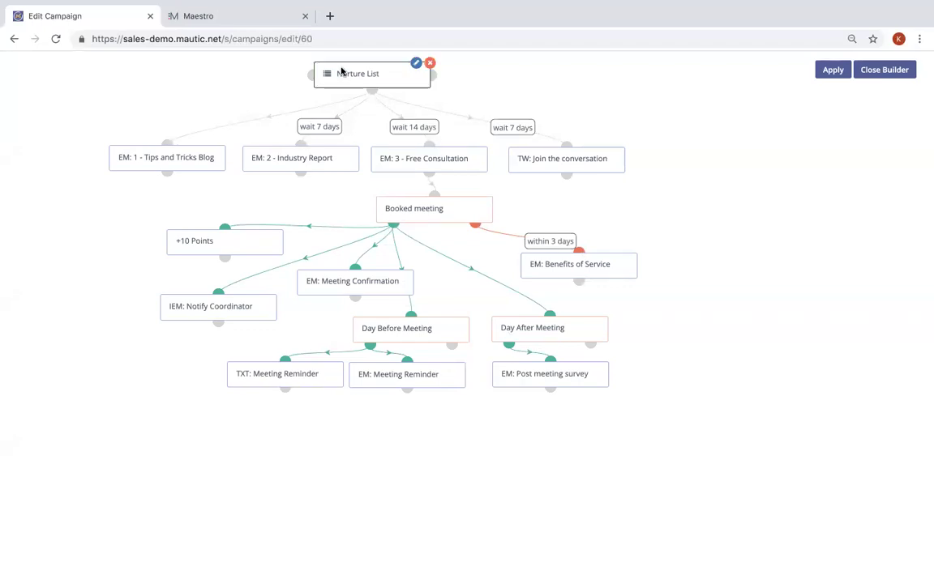
click(414, 64)
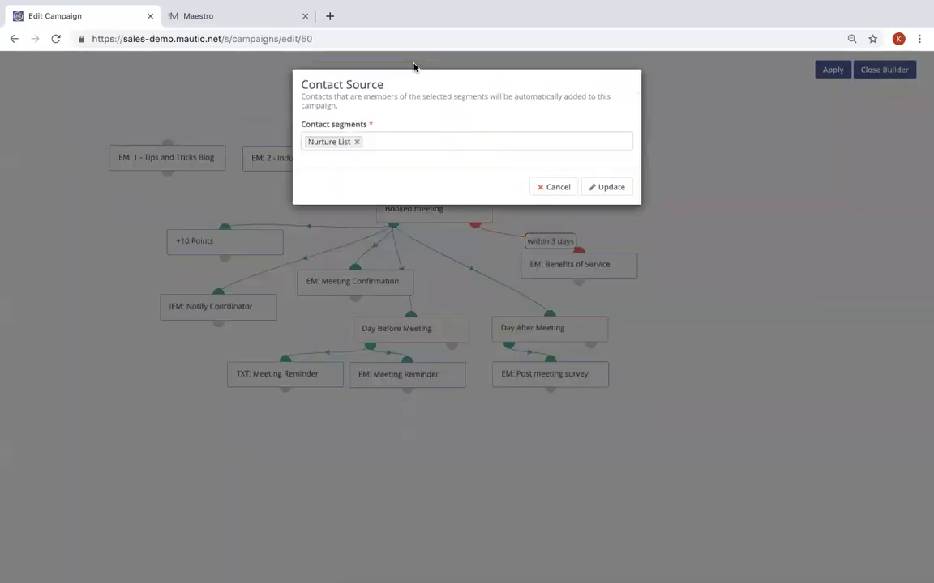
click(559, 188)
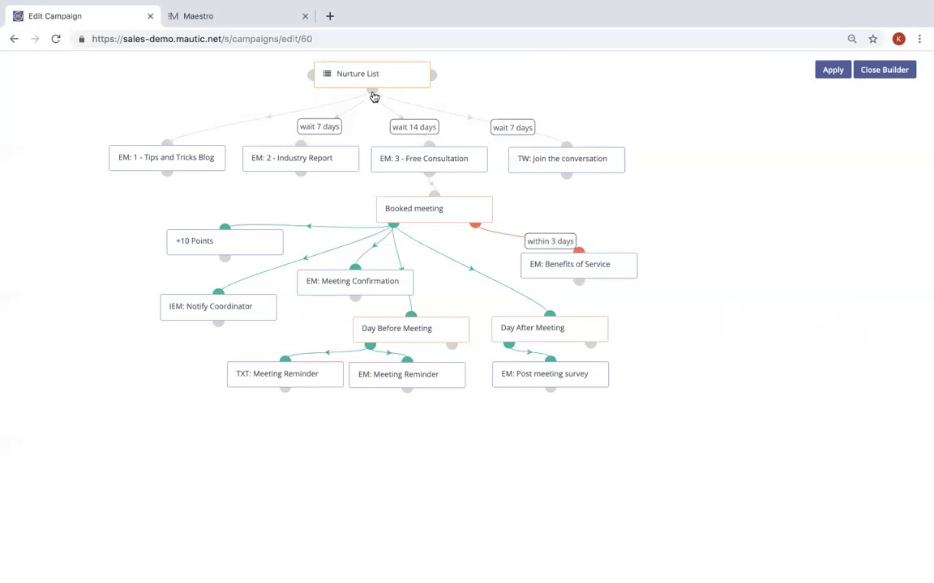
click(372, 91)
click(380, 233)
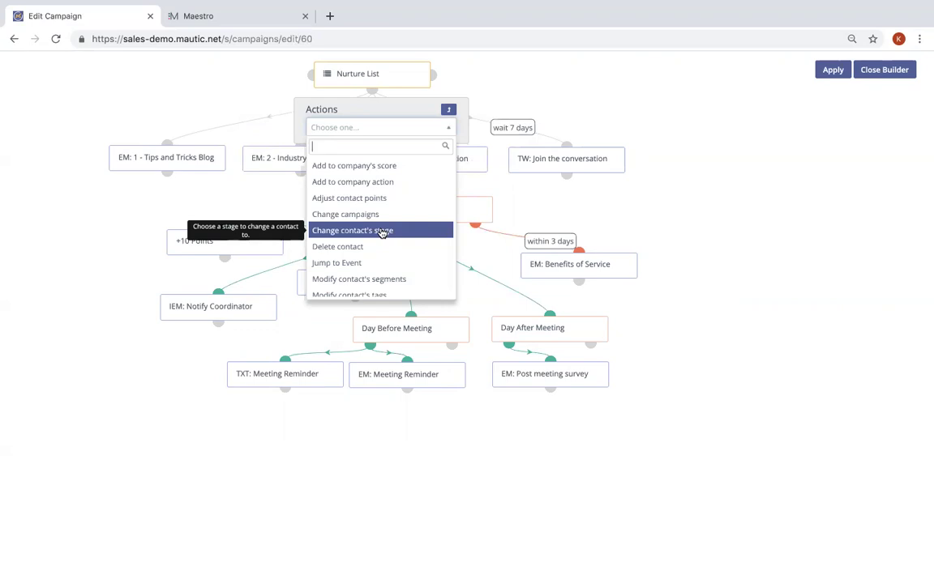
scroll(381, 232, down, 3)
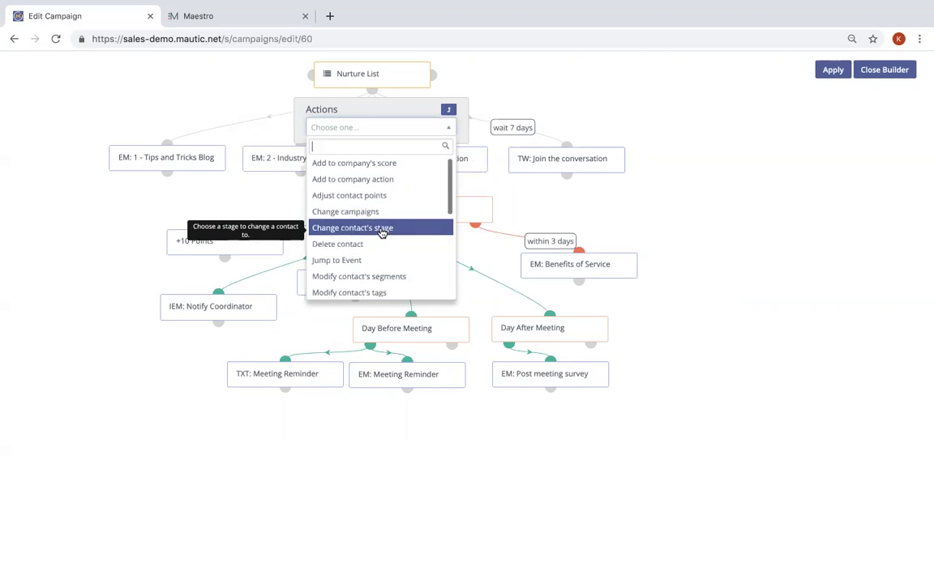
scroll(381, 233, down, 5)
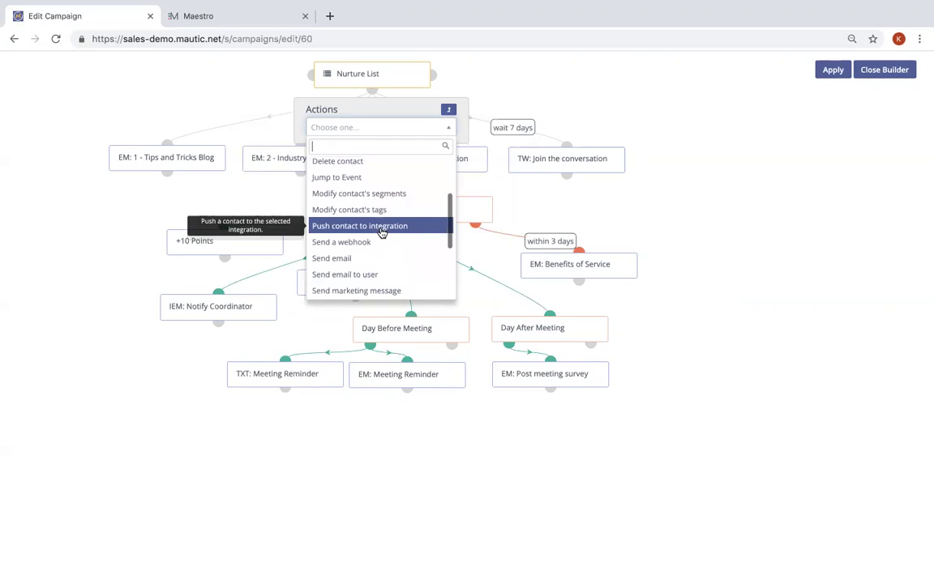
scroll(381, 232, down, 1)
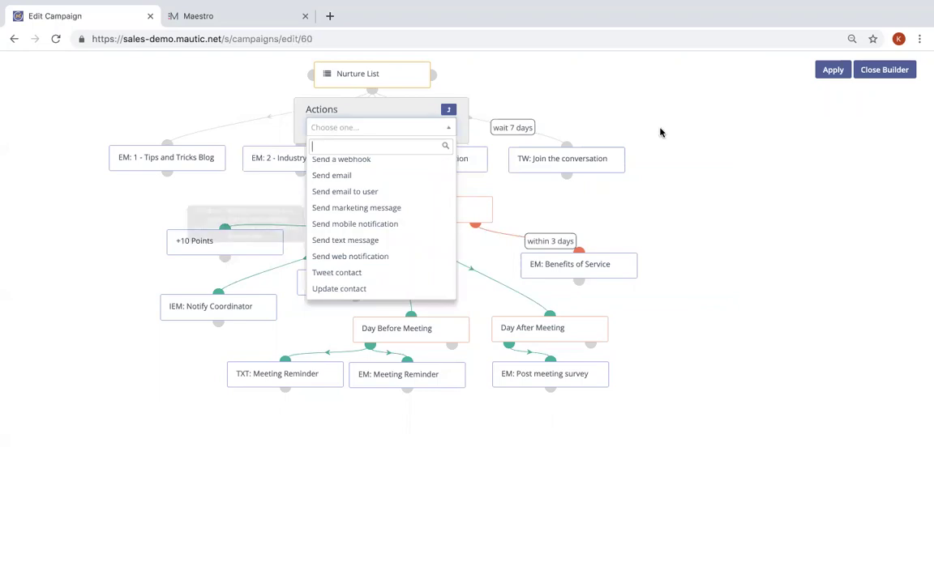
- Close the campaign builder and open the second contact with full details expanded
click(883, 71)
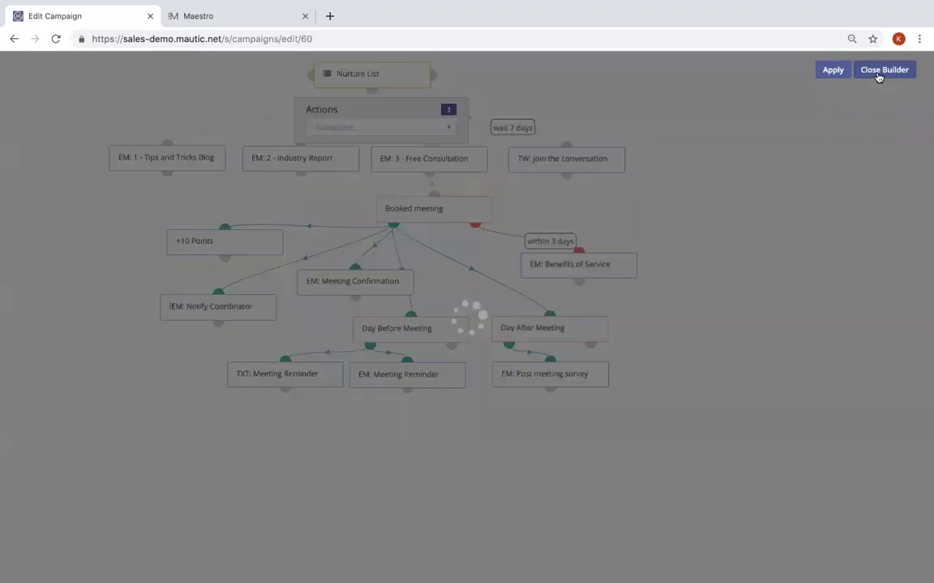
click(48, 154)
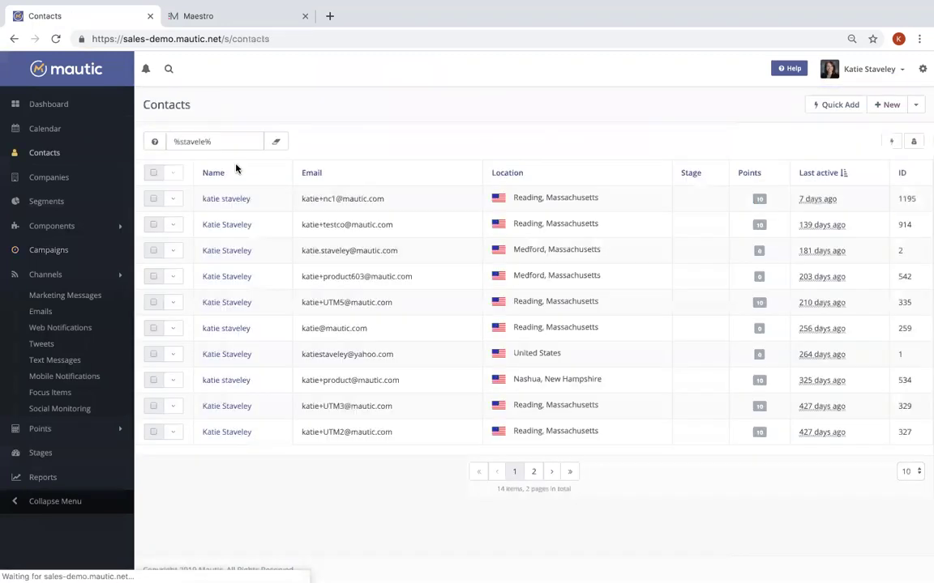
click(227, 229)
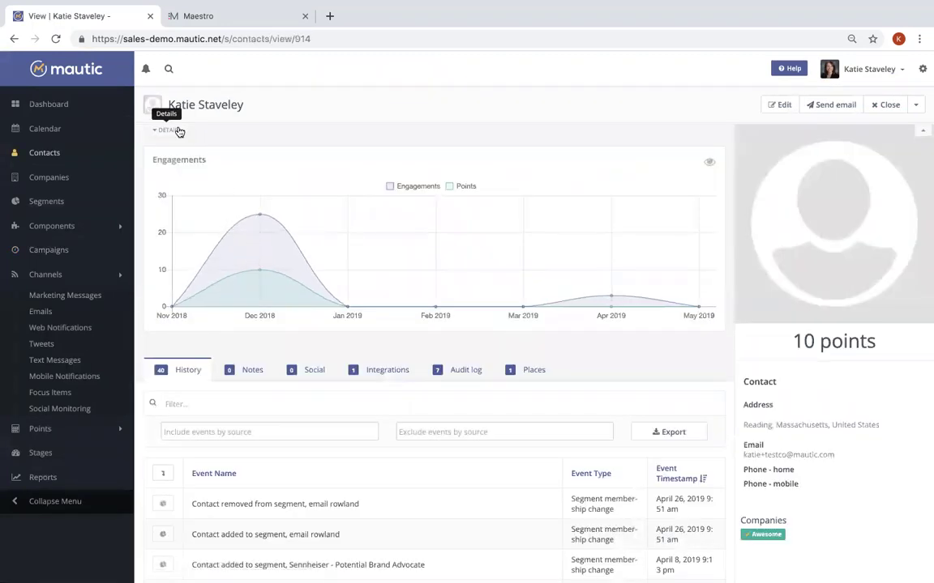
click(177, 130)
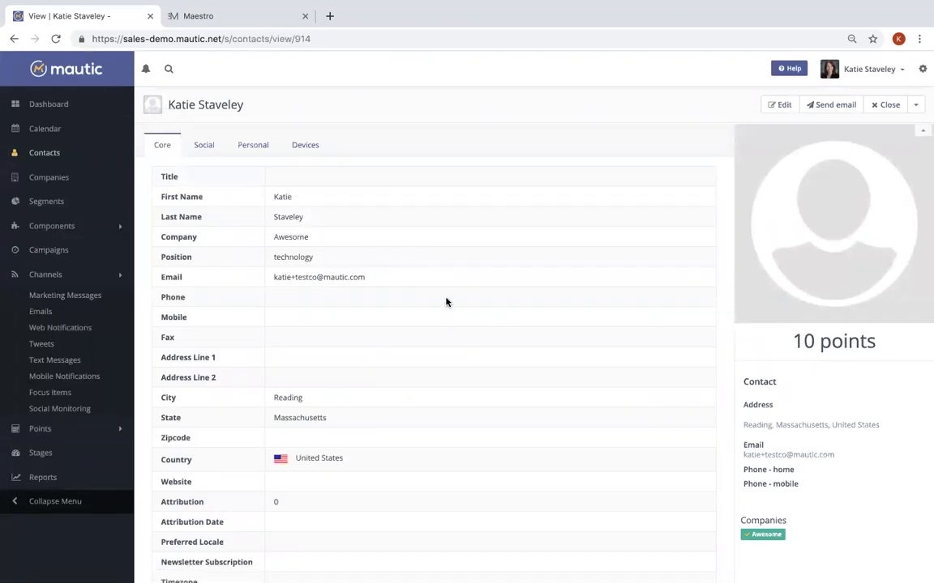
- Scroll the contact's profile down to its History tab of 40 events
scroll(445, 302, down, 10)
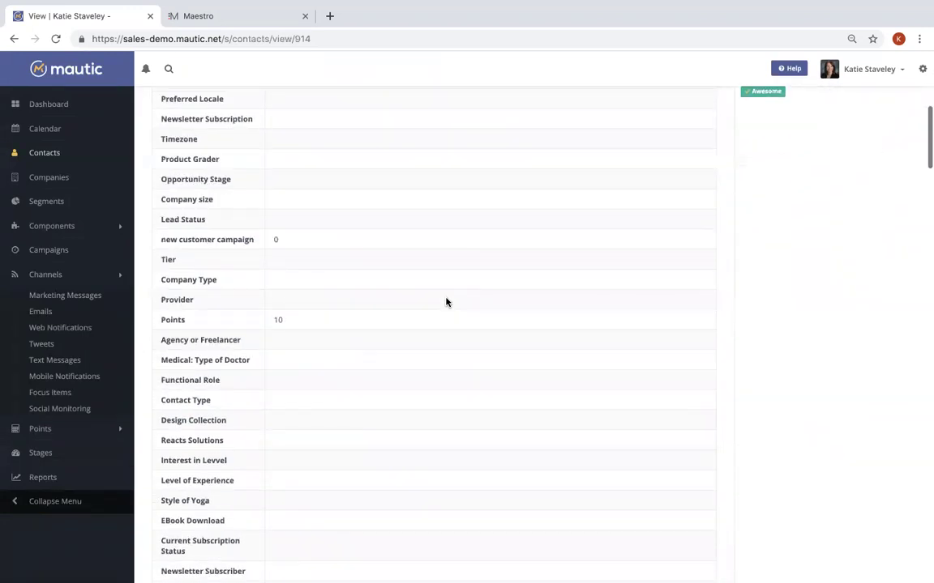
scroll(446, 303, down, 5)
scroll(446, 303, down, 7)
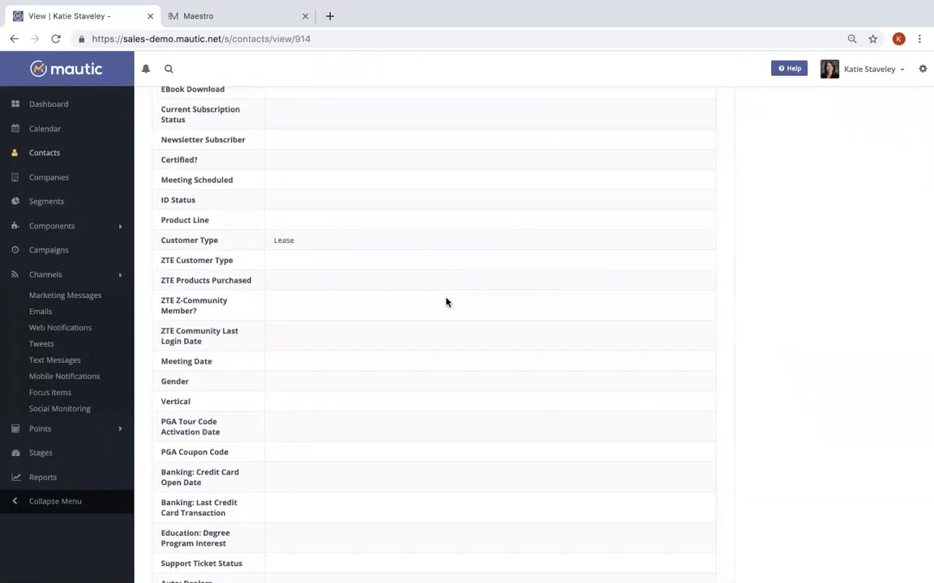
scroll(446, 302, down, 4)
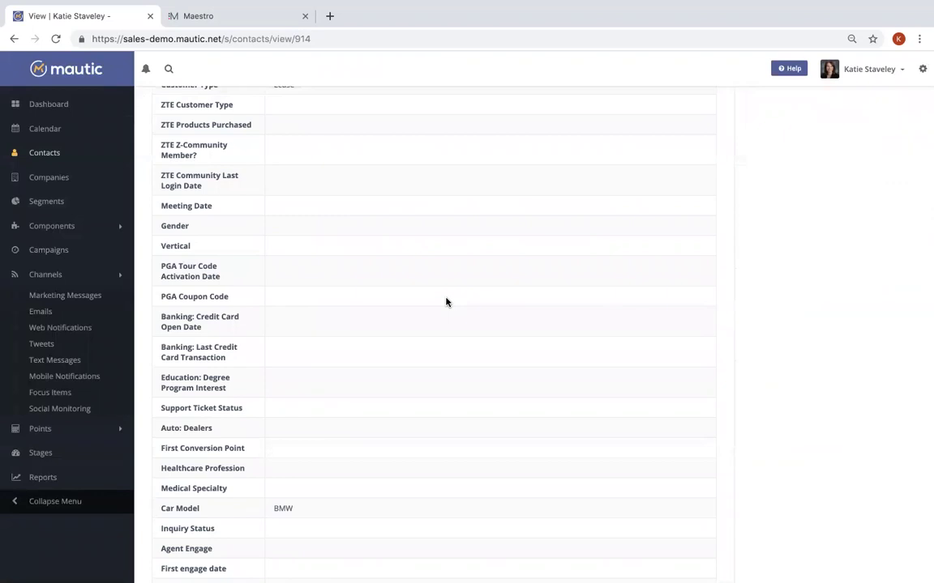
scroll(446, 303, down, 9)
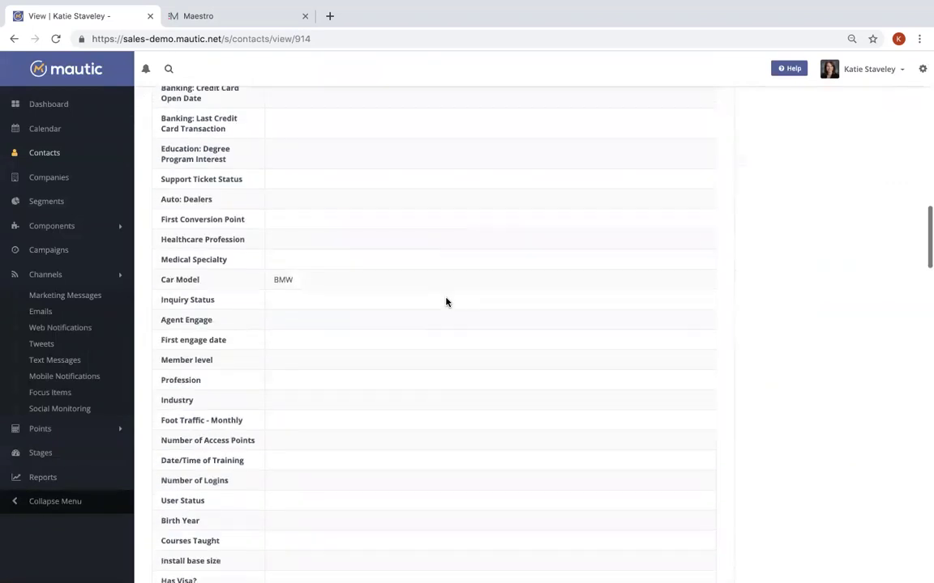
scroll(446, 302, down, 8)
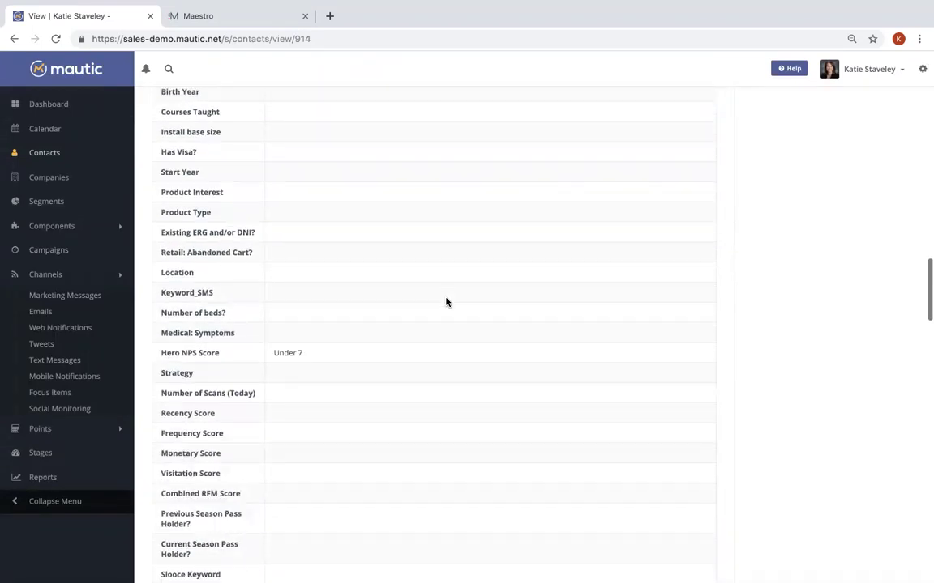
scroll(446, 302, down, 11)
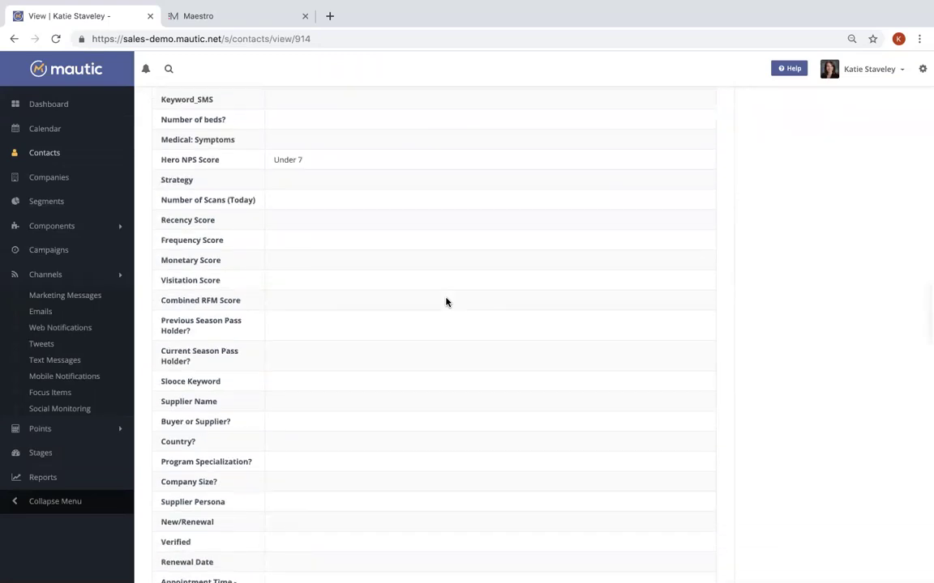
scroll(446, 302, down, 8)
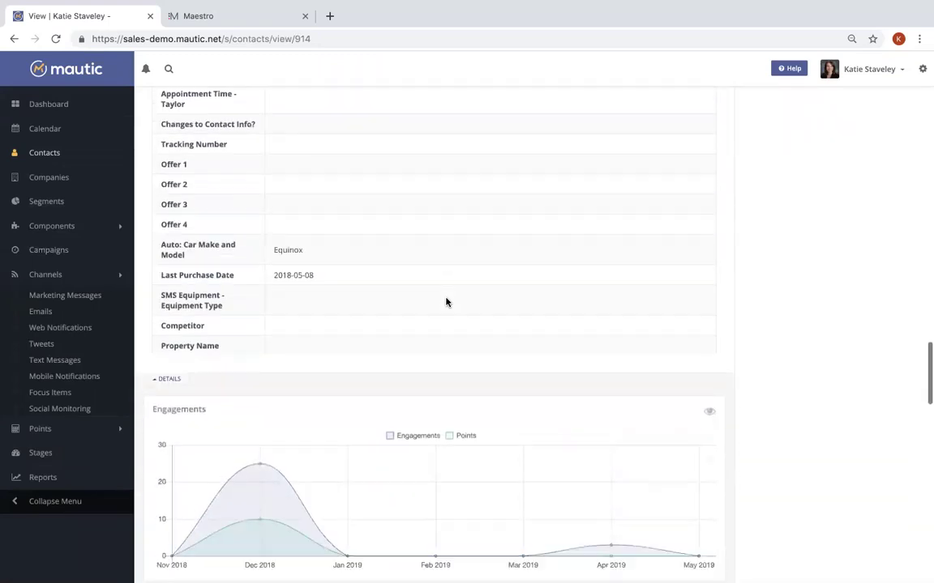
scroll(445, 302, down, 9)
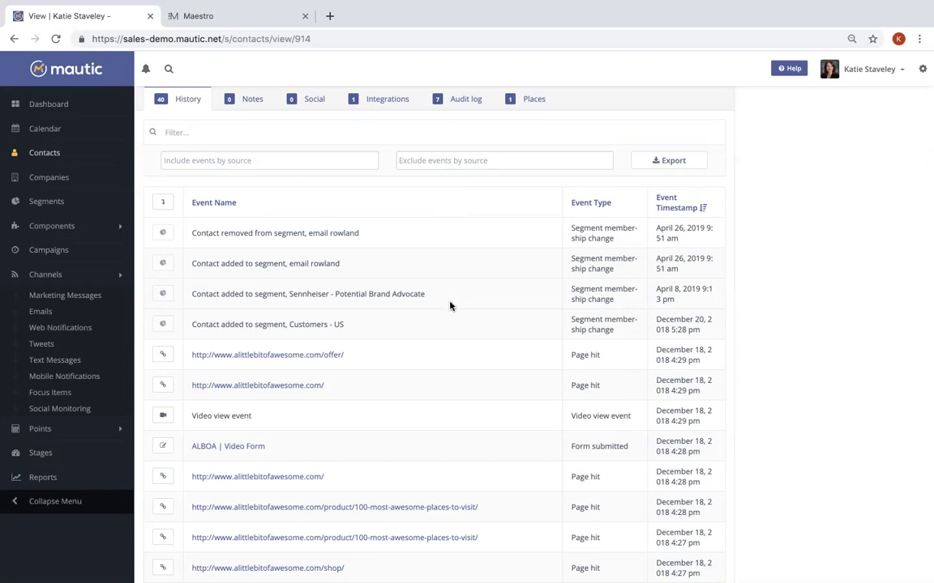
- Edit the DC_EB_Top10TipsLeadConv_May2017 email and launch it in the drag-and-drop builder
click(40, 311)
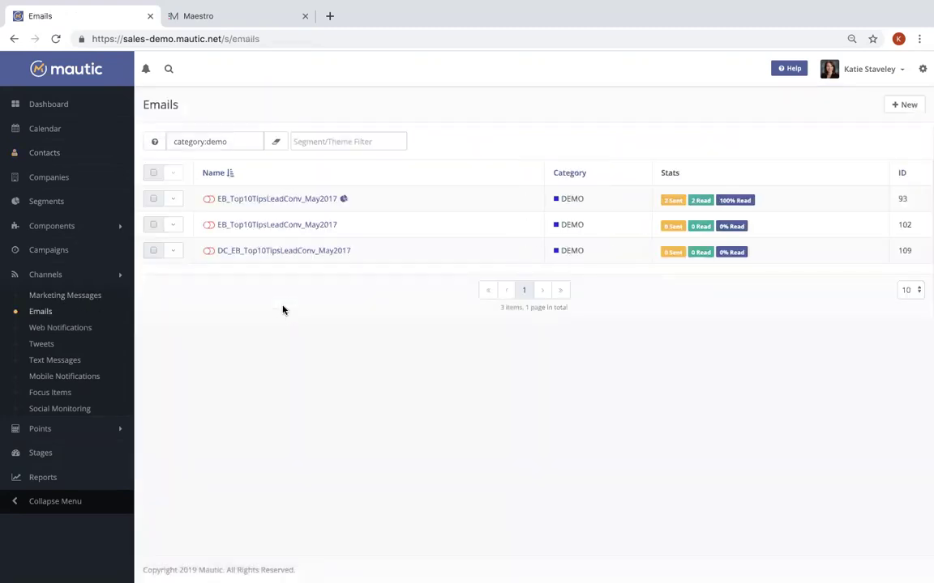
click(253, 258)
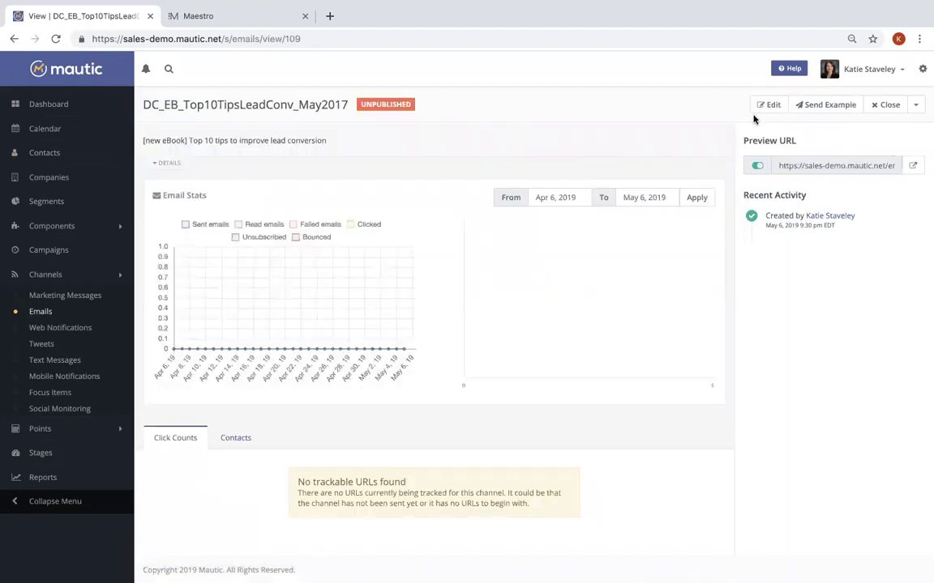
click(767, 106)
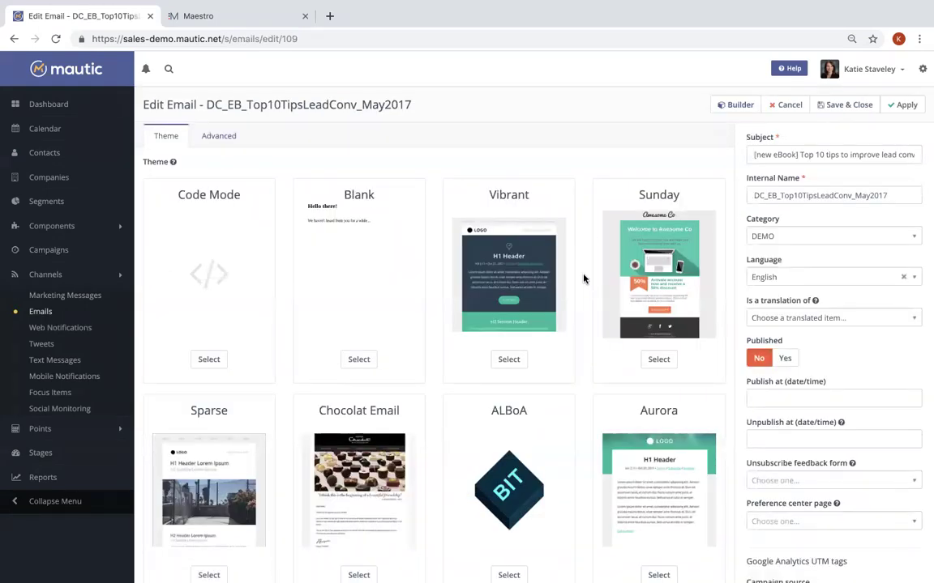
scroll(583, 279, down, 5)
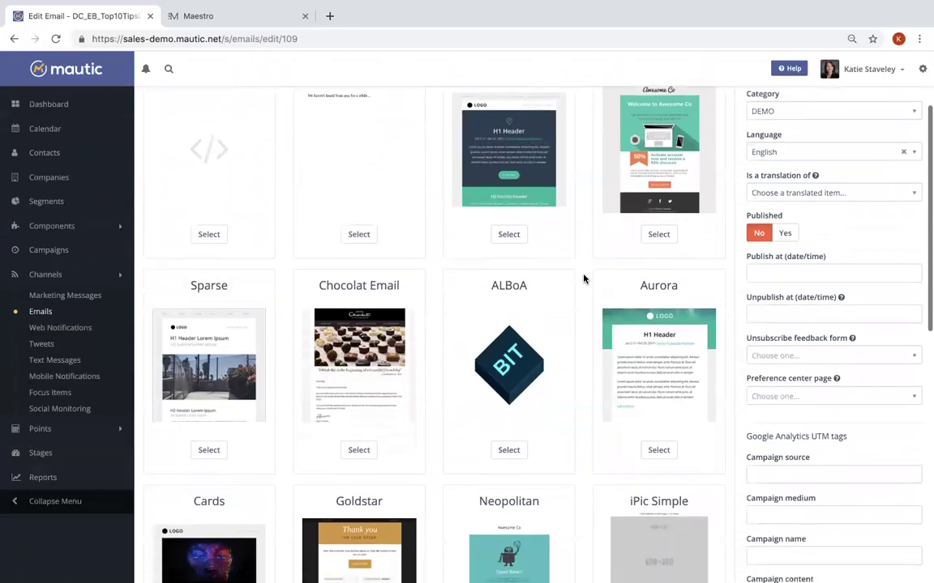
scroll(583, 279, down, 4)
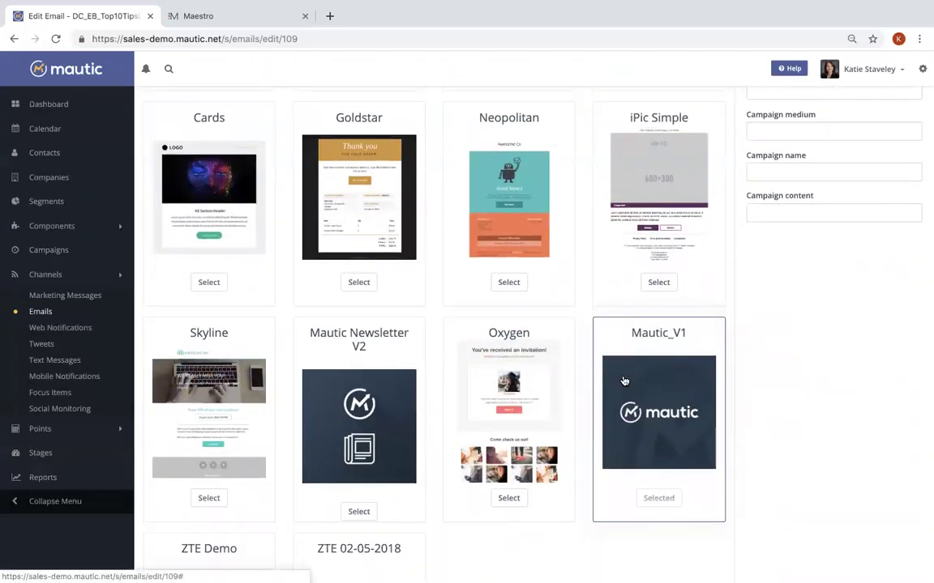
scroll(624, 381, up, 1)
scroll(624, 381, up, 8)
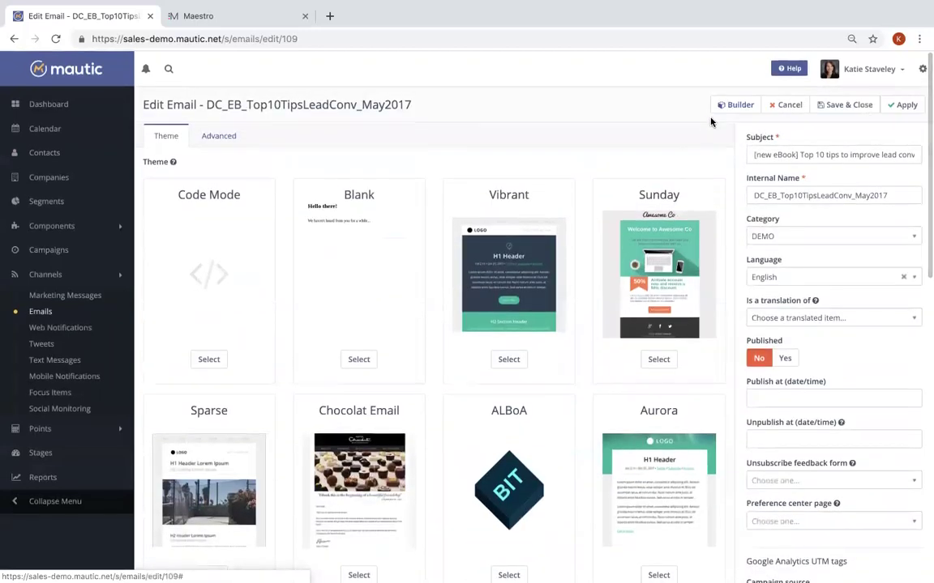
click(736, 105)
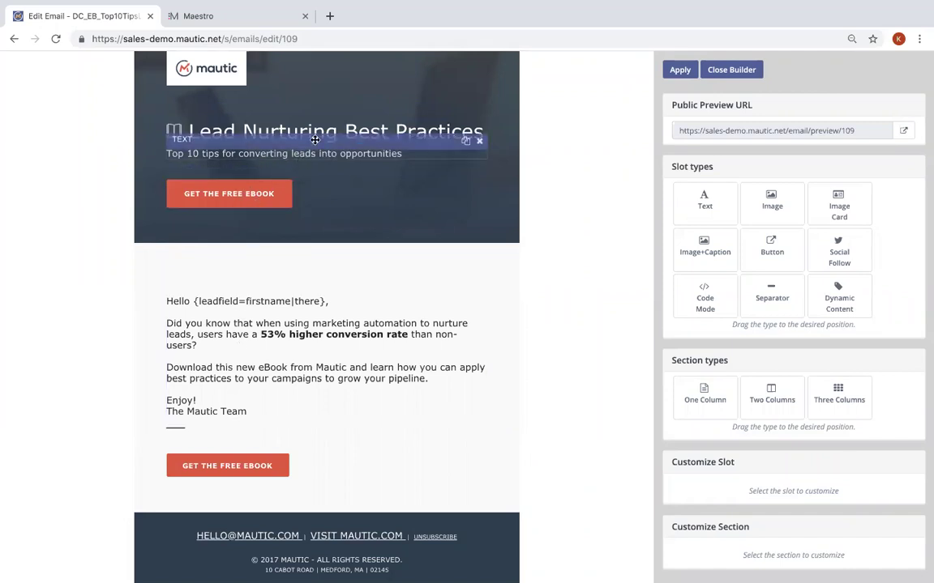
- Select the dynamic content block and compare its default text with the CMO Variation 1
click(325, 335)
scroll(823, 371, down, 3)
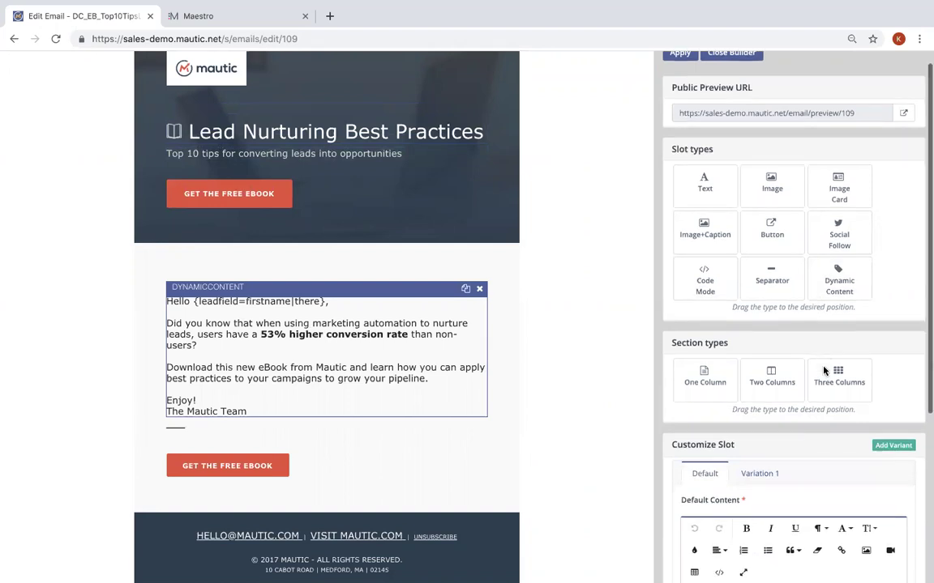
scroll(823, 370, down, 4)
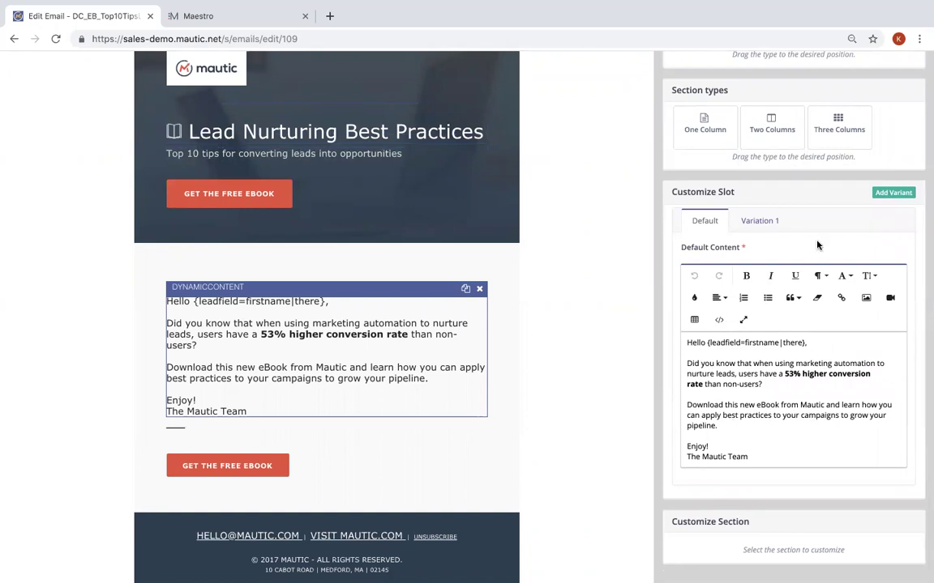
click(772, 226)
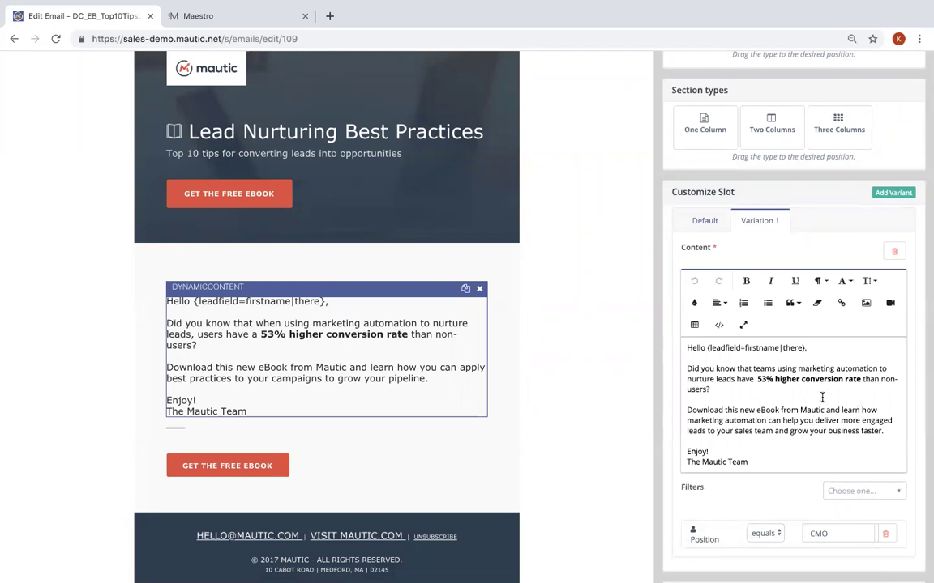
click(710, 221)
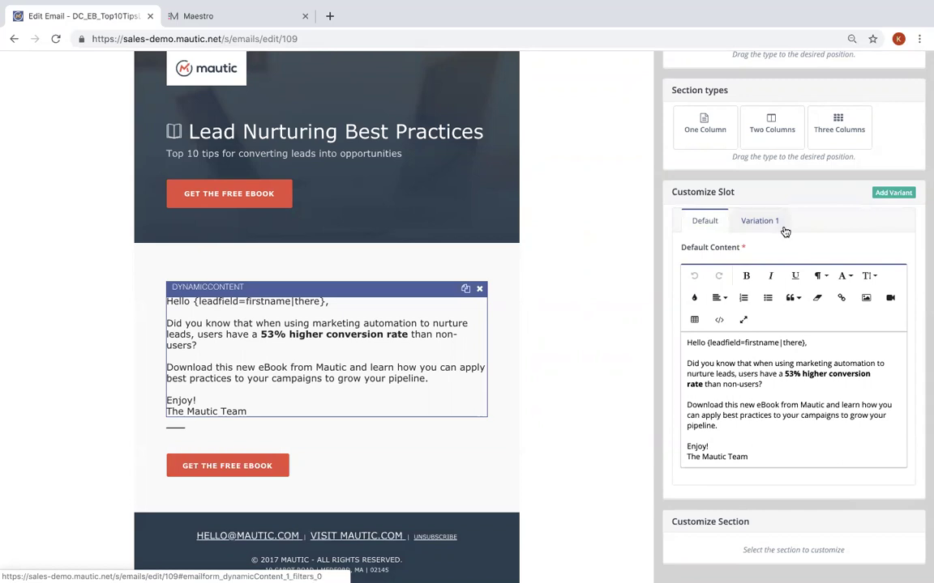
scroll(784, 231, up, 4)
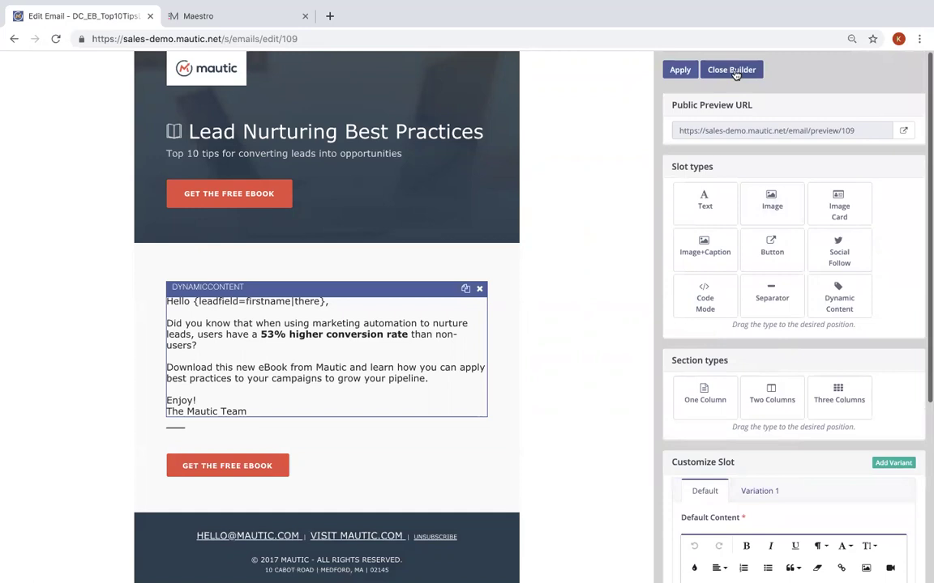
- Close the email builder, view Manage Plugins, then switch to Maestro's Accounts list
click(733, 70)
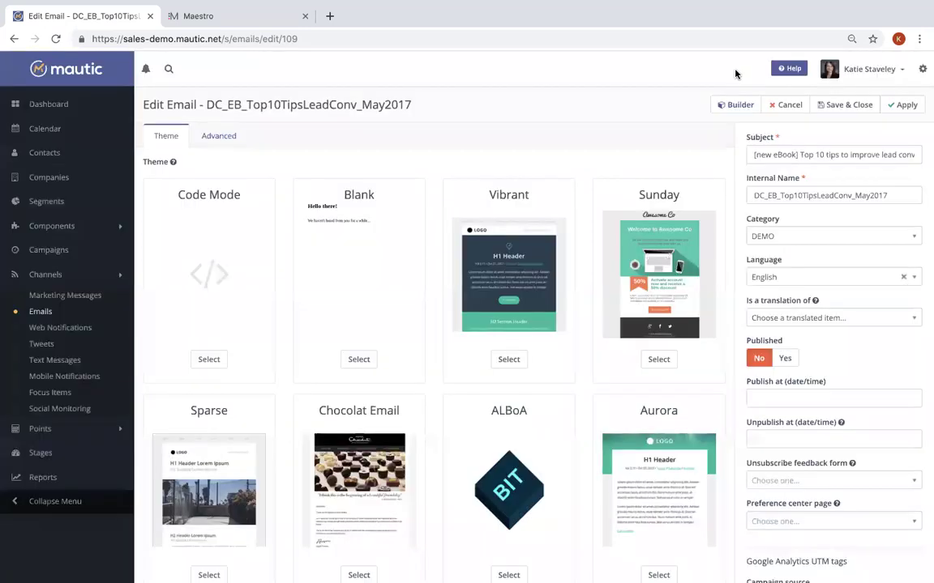
click(921, 70)
click(833, 299)
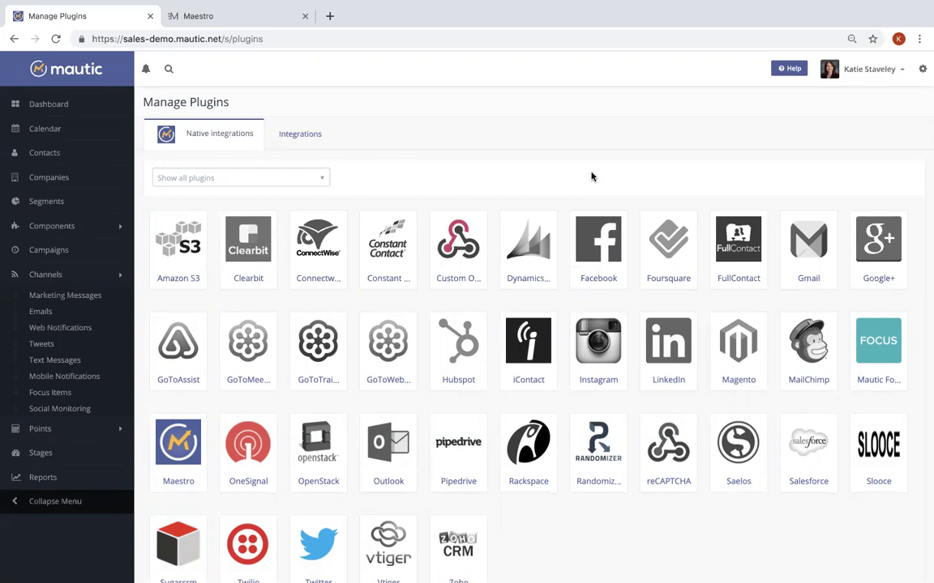
click(245, 17)
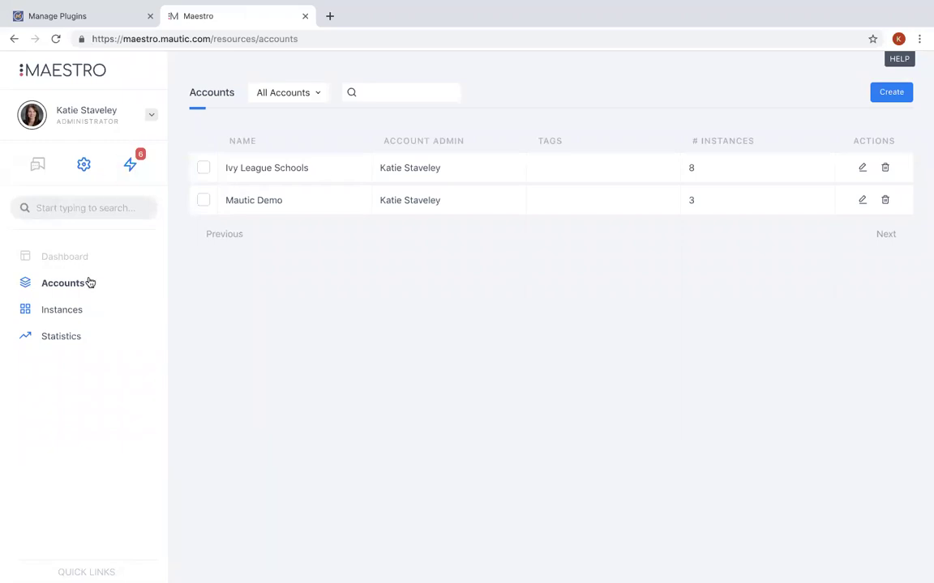
- Open the Mautic Demo account and scroll to instances like don-demo and sales-demo
click(252, 203)
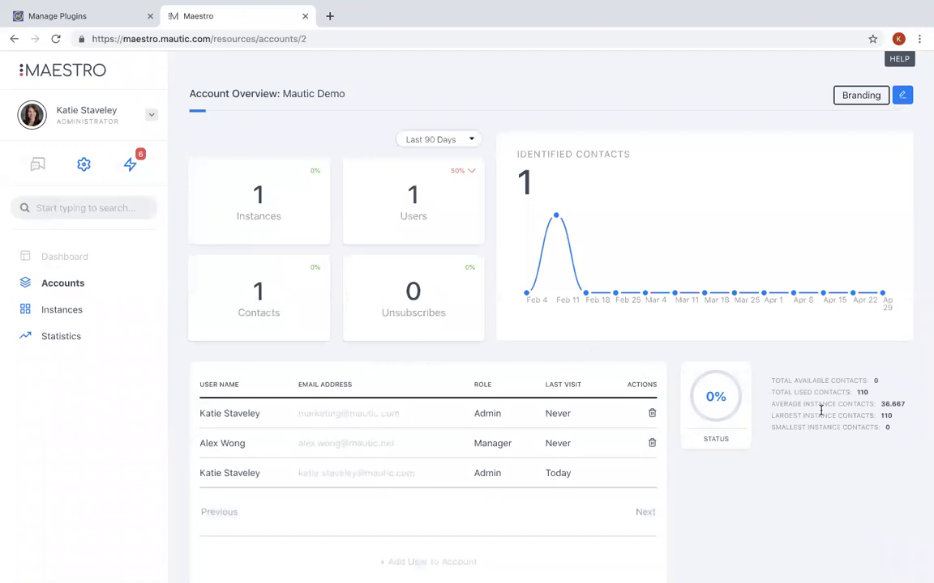
scroll(895, 494, down, 3)
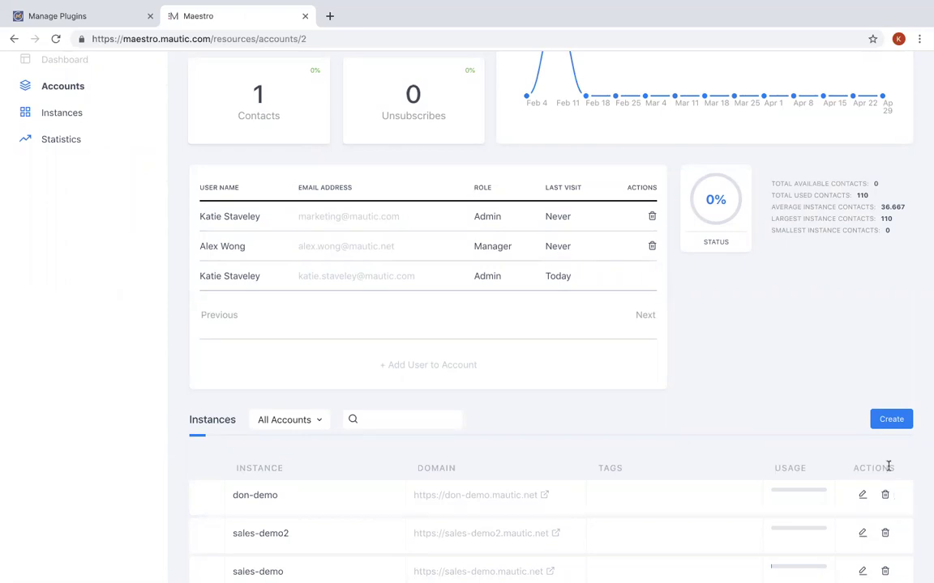
click(891, 421)
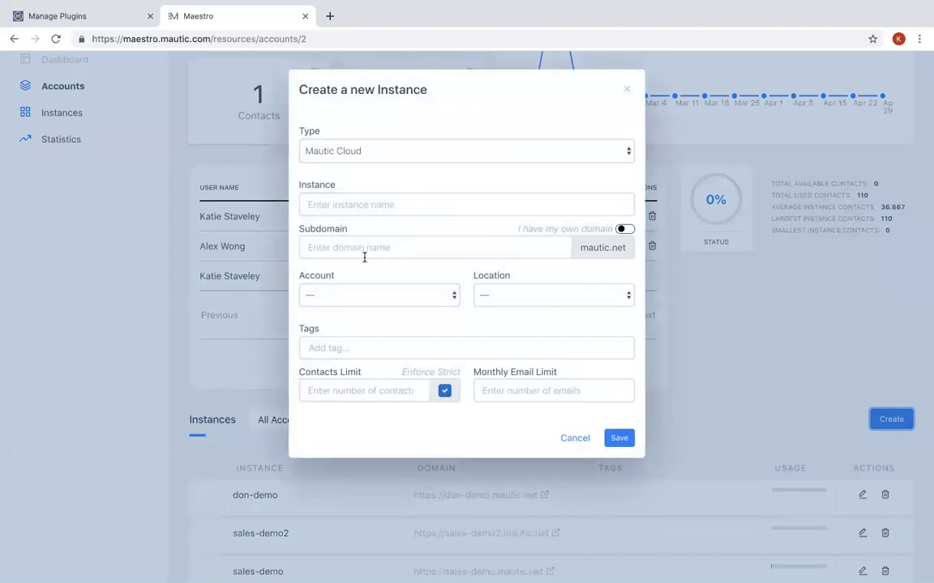
click(575, 440)
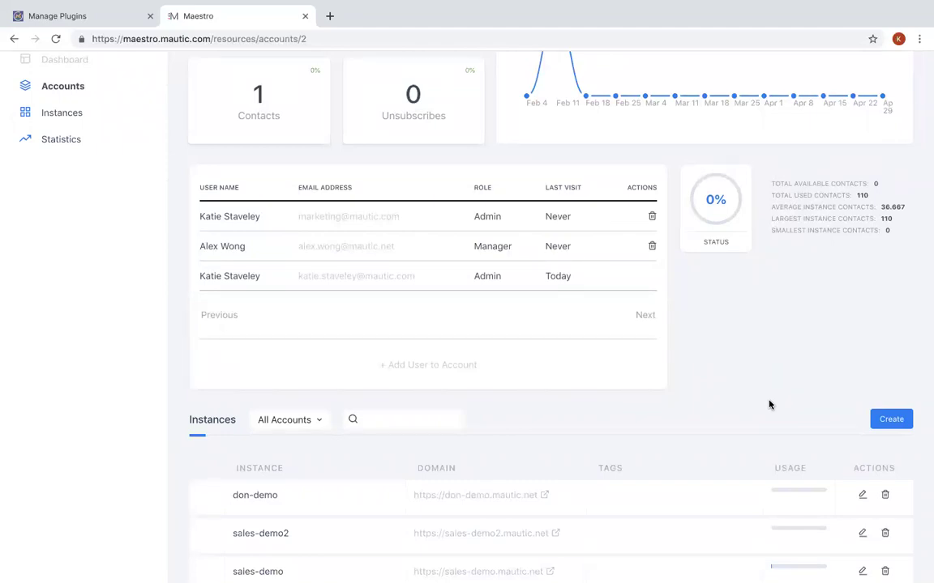
scroll(770, 405, up, 3)
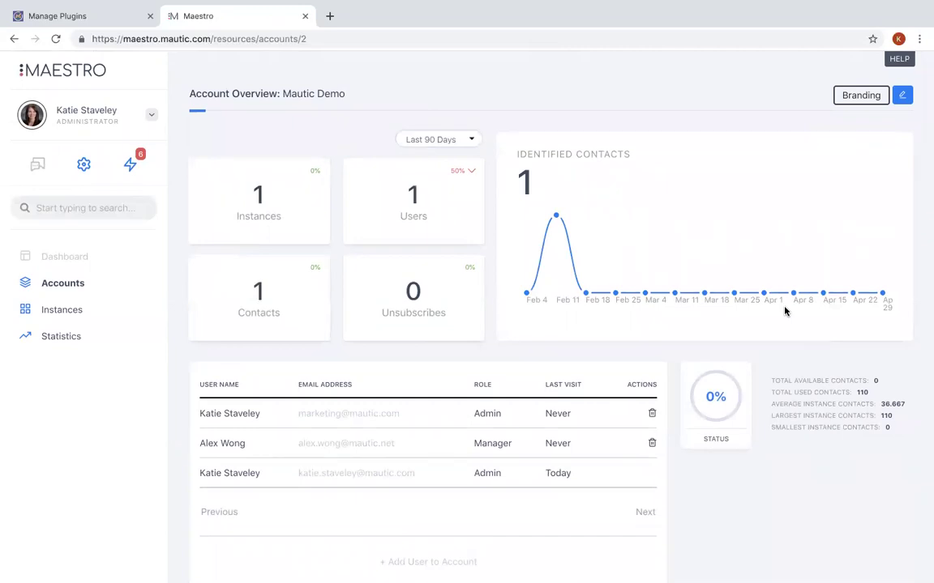
click(864, 98)
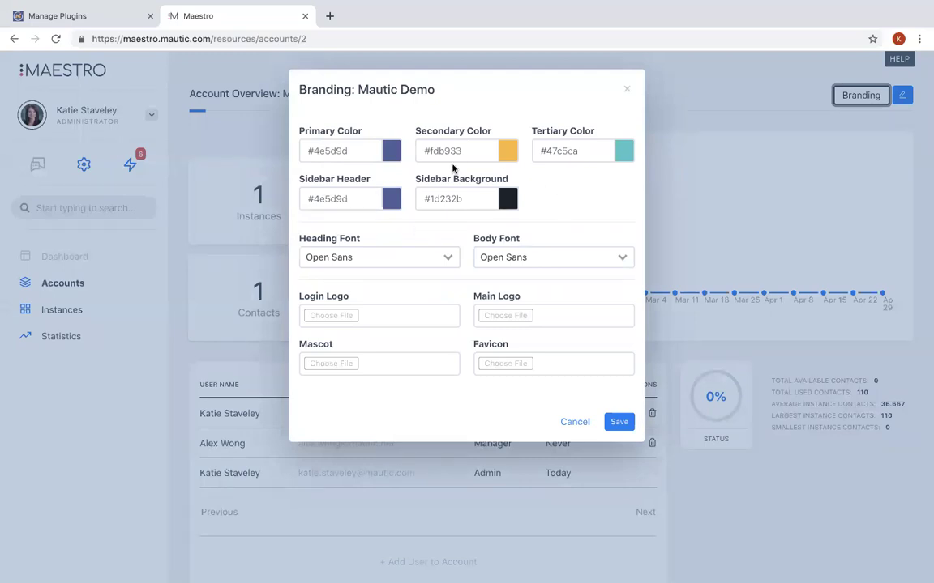
click(575, 423)
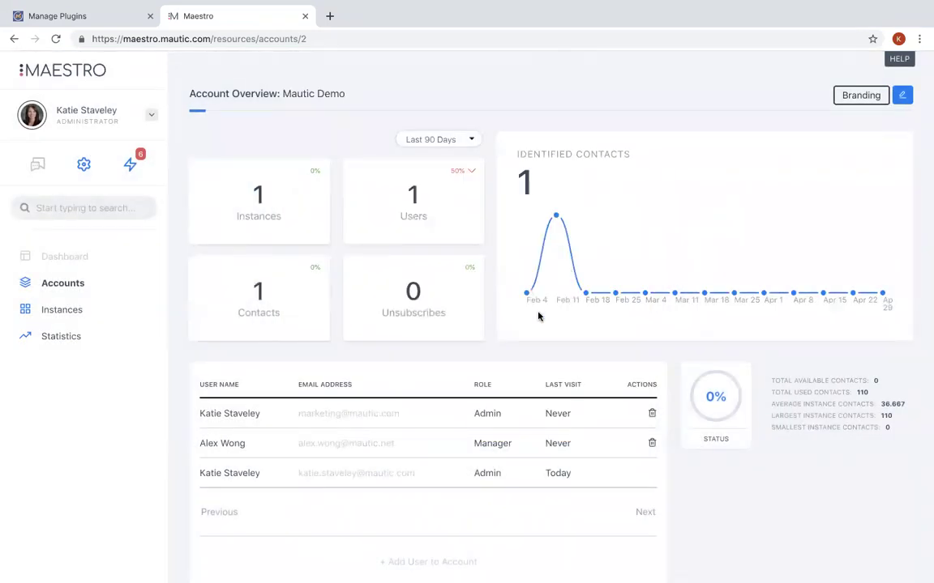
scroll(530, 397, down, 4)
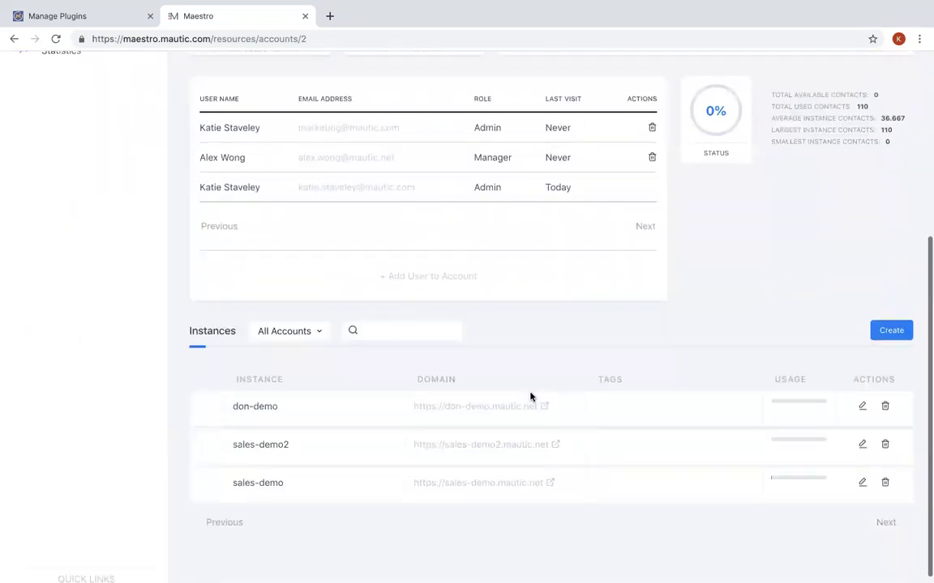
- Open sales-demo's Campaigns statistics and set the date range to Last 90 Days
click(274, 484)
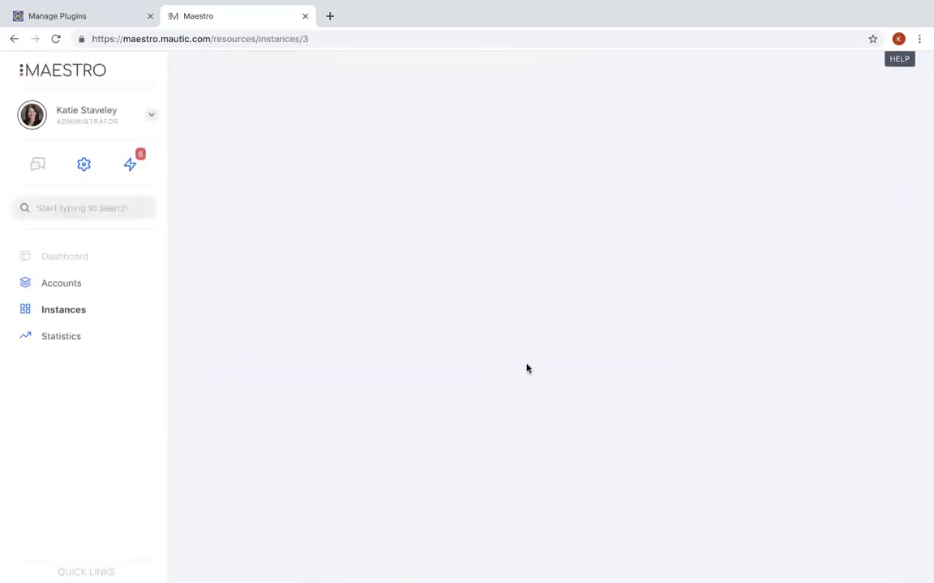
scroll(629, 350, down, 4)
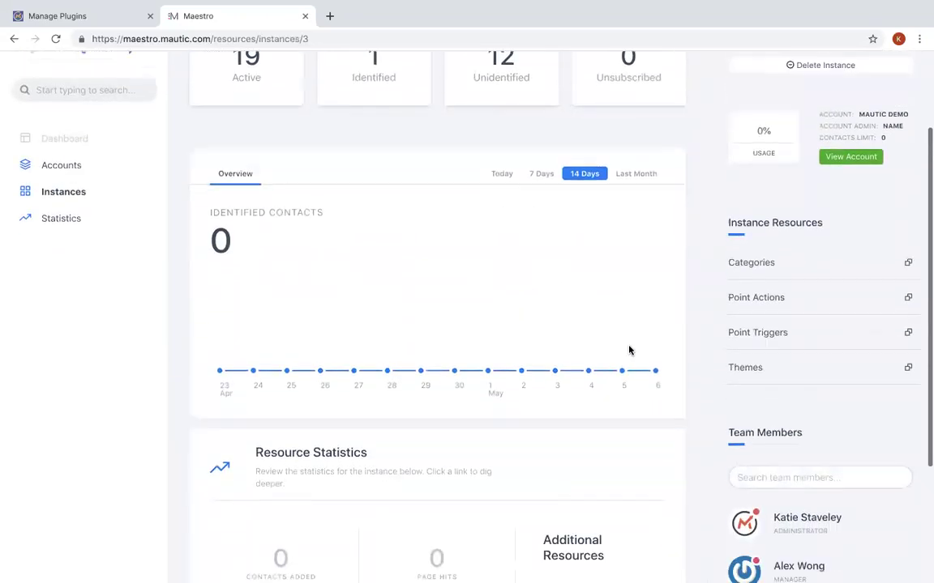
scroll(628, 350, down, 1)
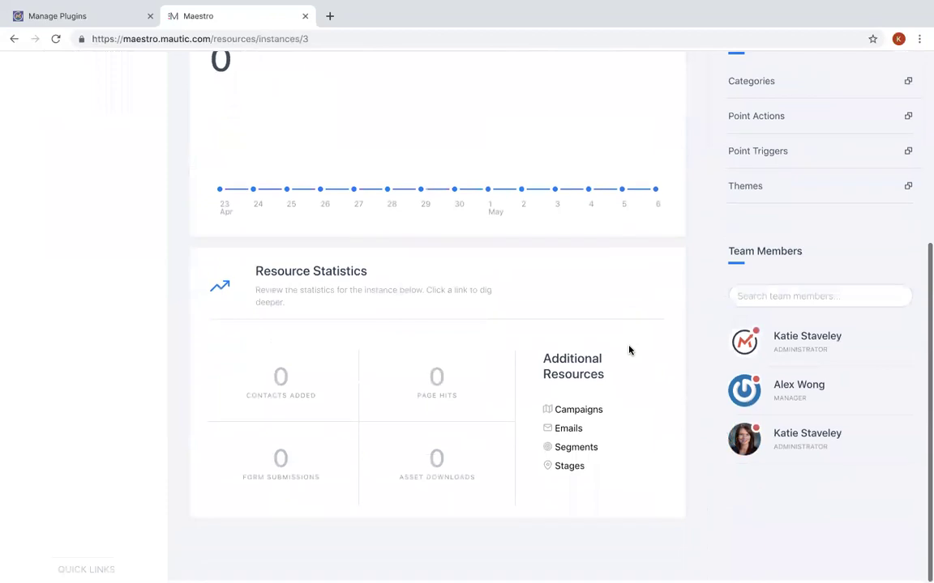
click(601, 416)
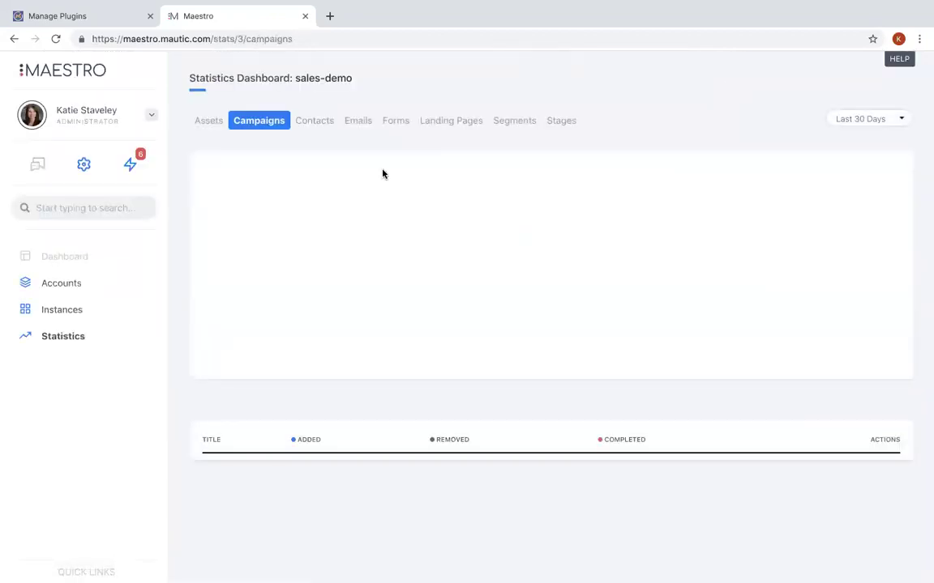
click(851, 123)
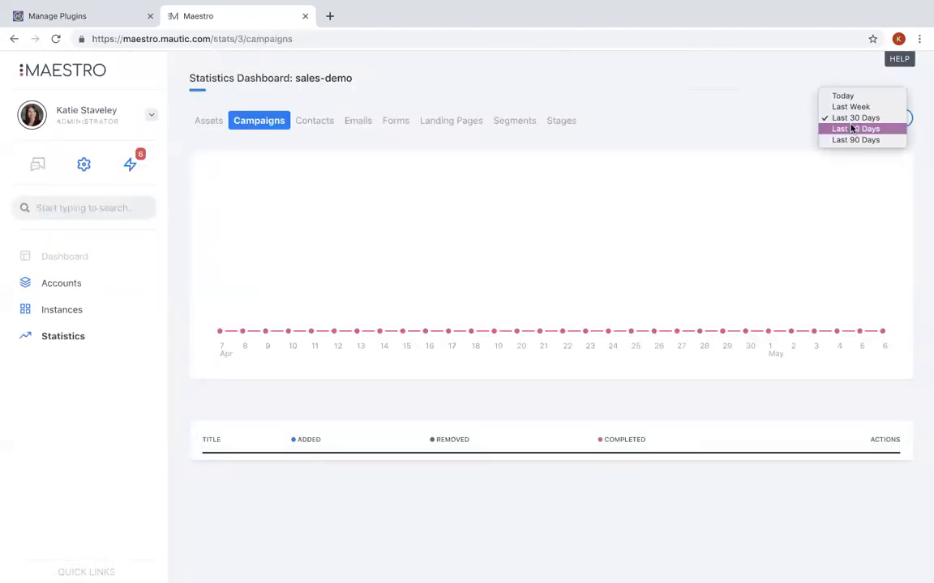
click(851, 137)
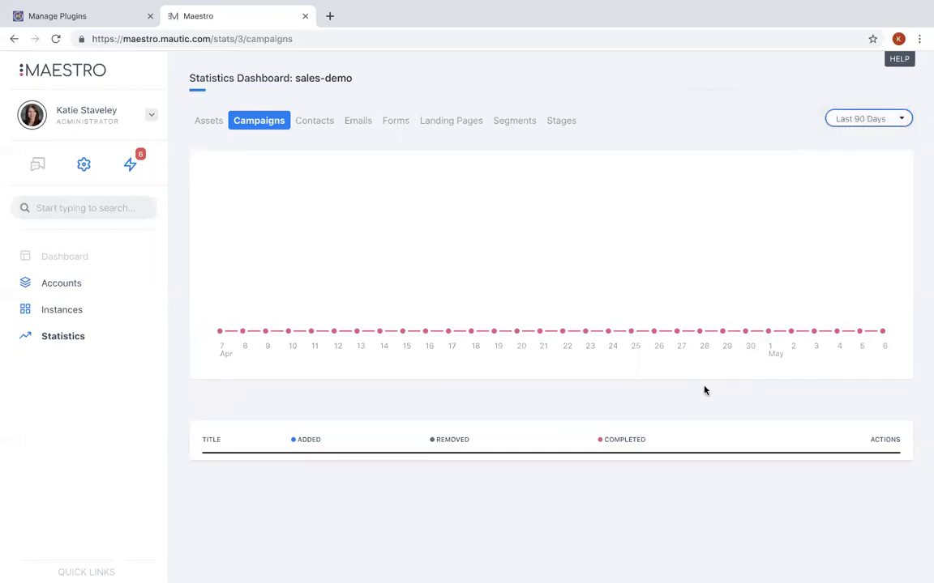
scroll(703, 391, down, 4)
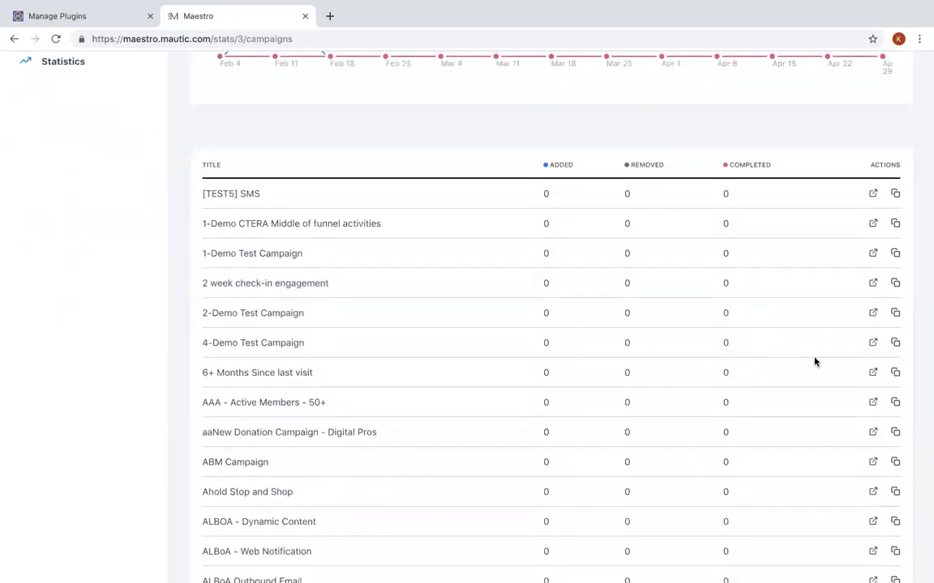
click(895, 374)
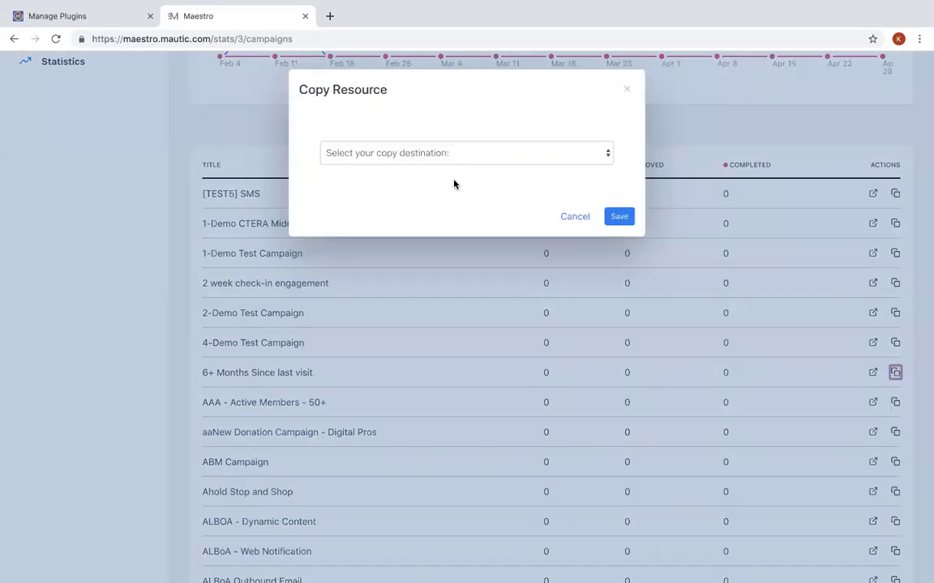
click(397, 155)
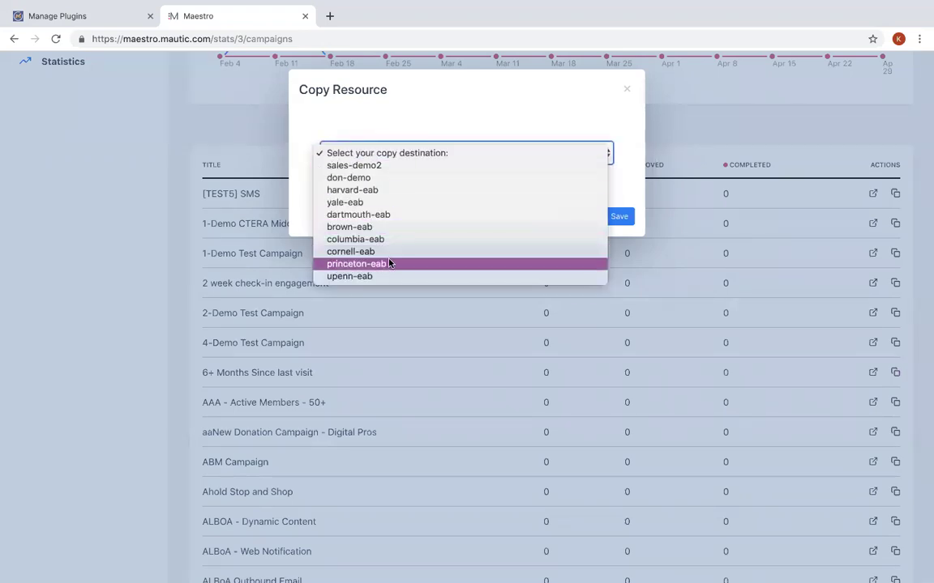
click(432, 113)
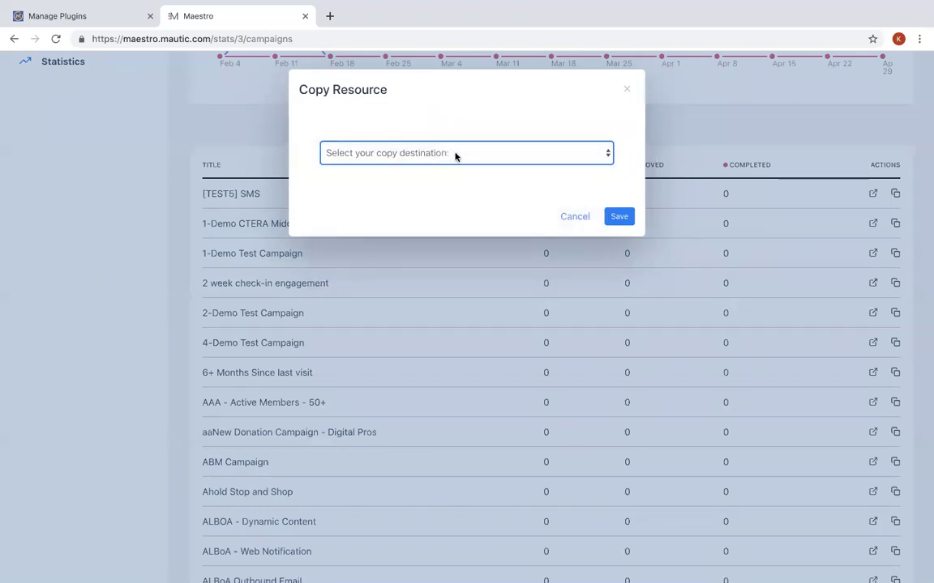
click(572, 218)
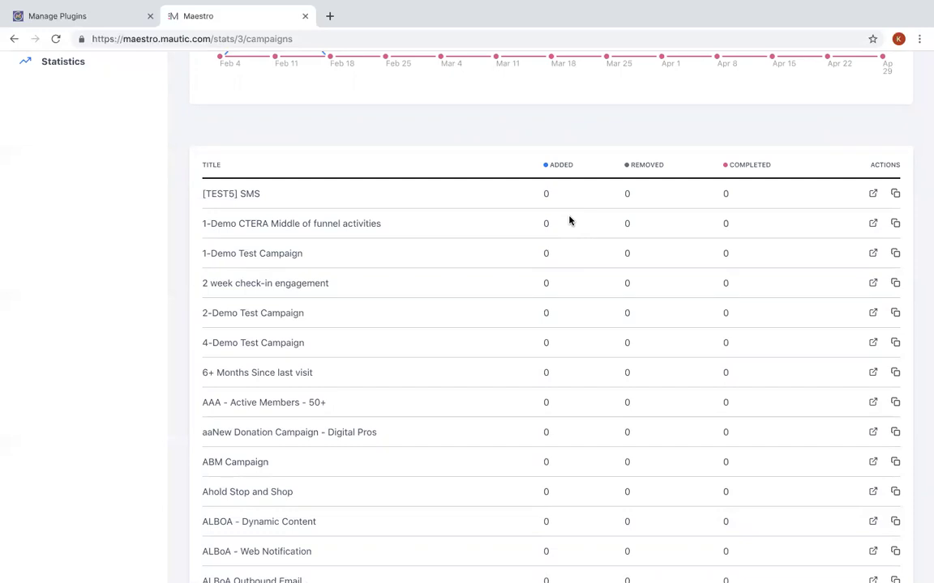
- Scroll back up to sales-demo's campaign statistics chart
scroll(569, 219, up, 3)
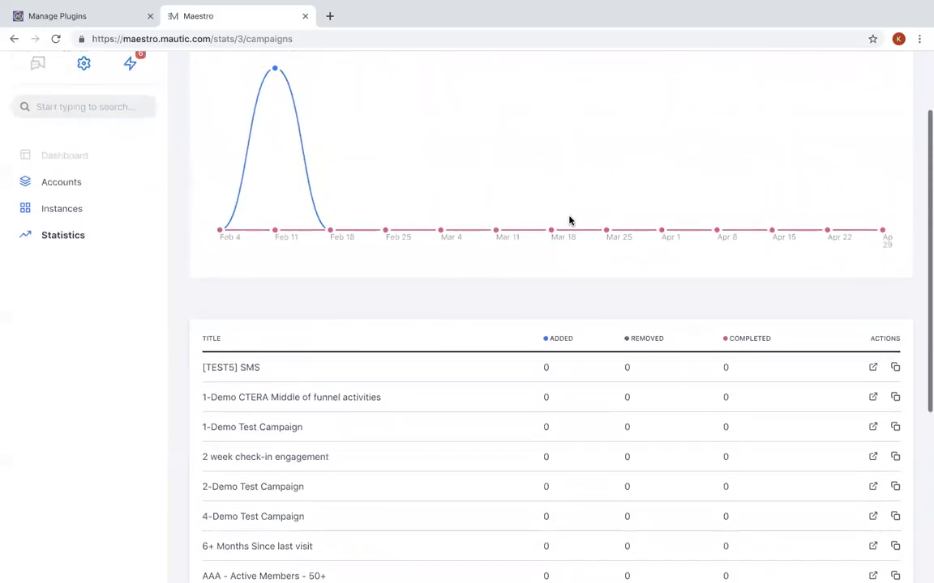